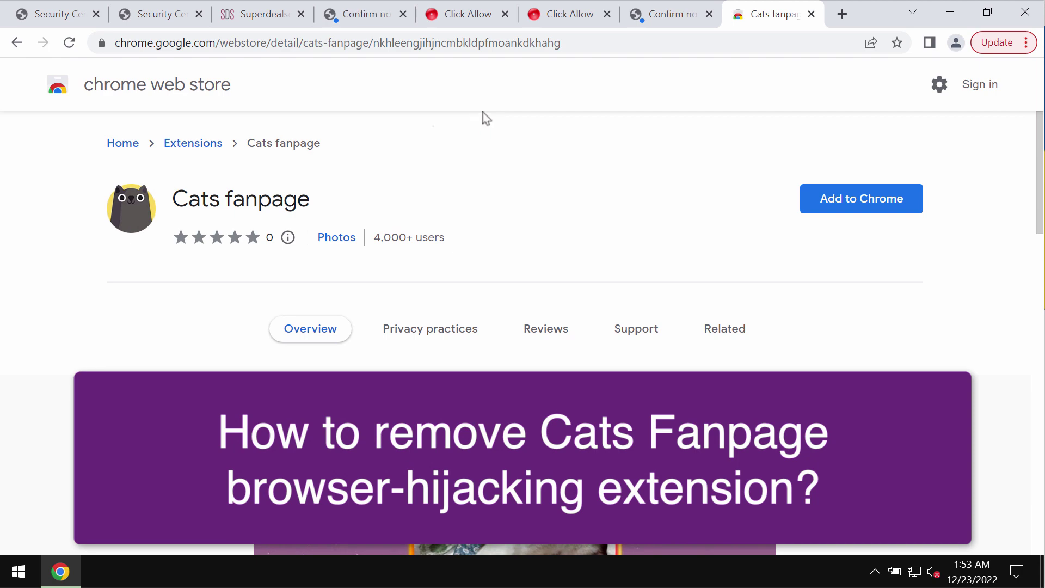
scroll(496, 185, down, 4)
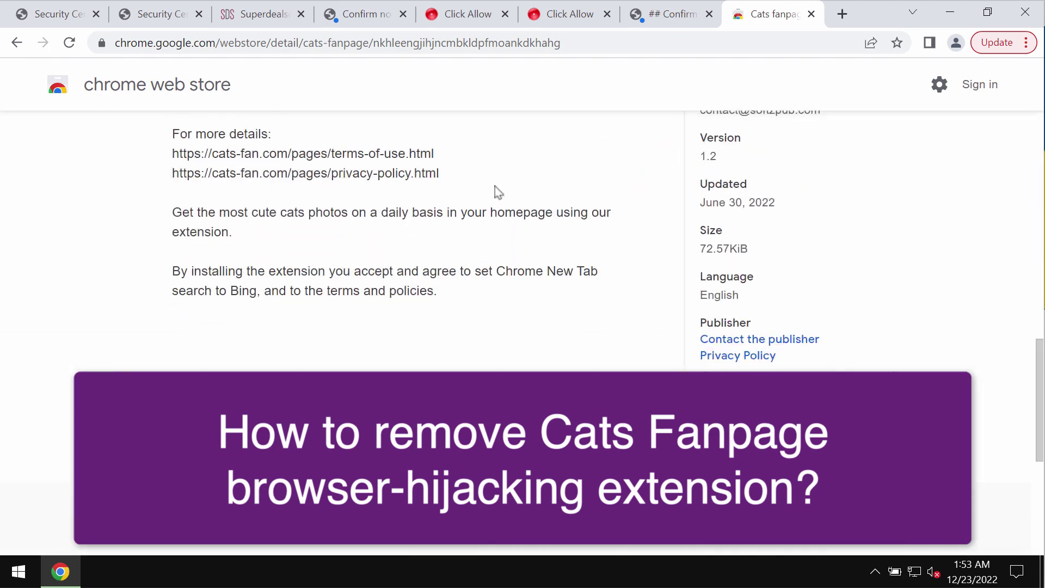
scroll(496, 186, up, 1)
scroll(495, 185, up, 3)
scroll(432, 185, up, 1)
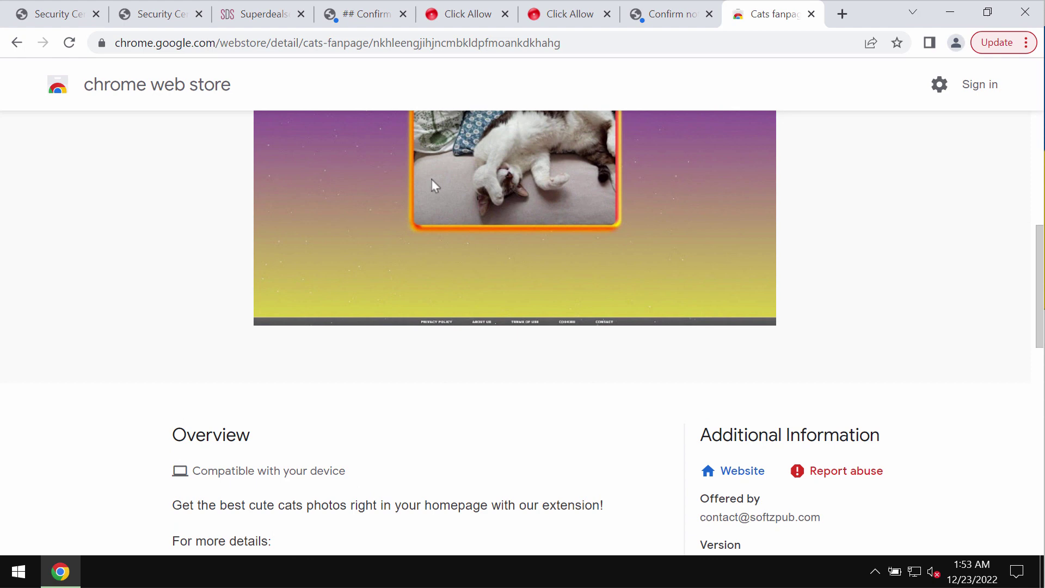
scroll(432, 184, up, 5)
scroll(391, 212, down, 1)
scroll(391, 213, down, 1)
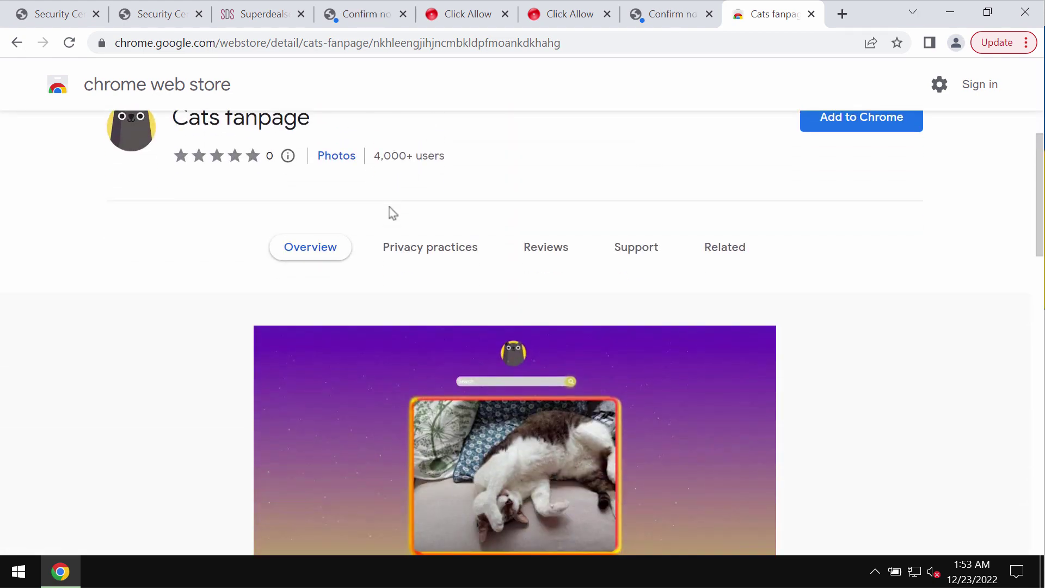
scroll(389, 213, down, 1)
scroll(390, 213, up, 2)
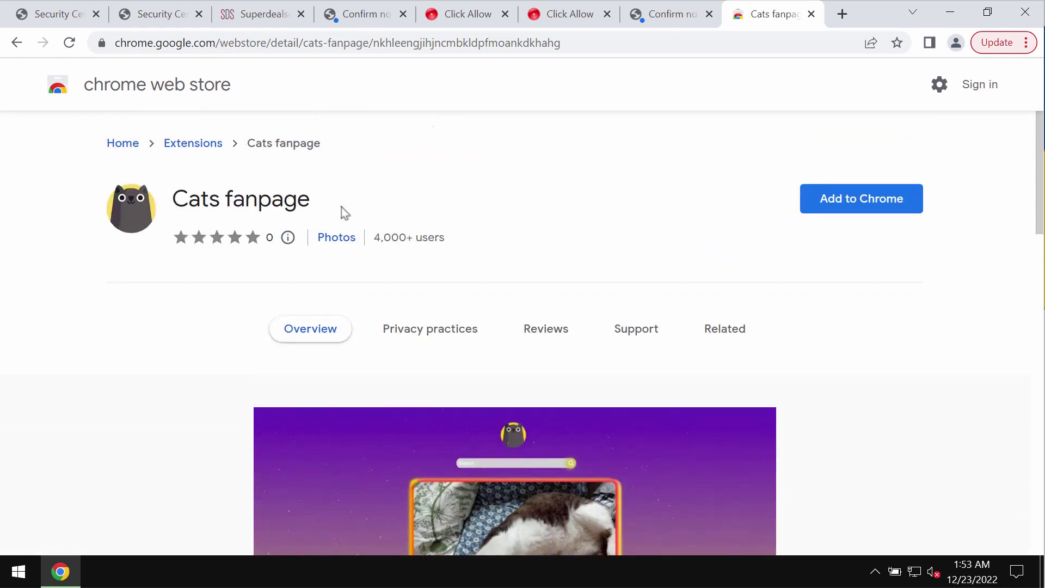
scroll(321, 212, down, 2)
scroll(321, 213, down, 4)
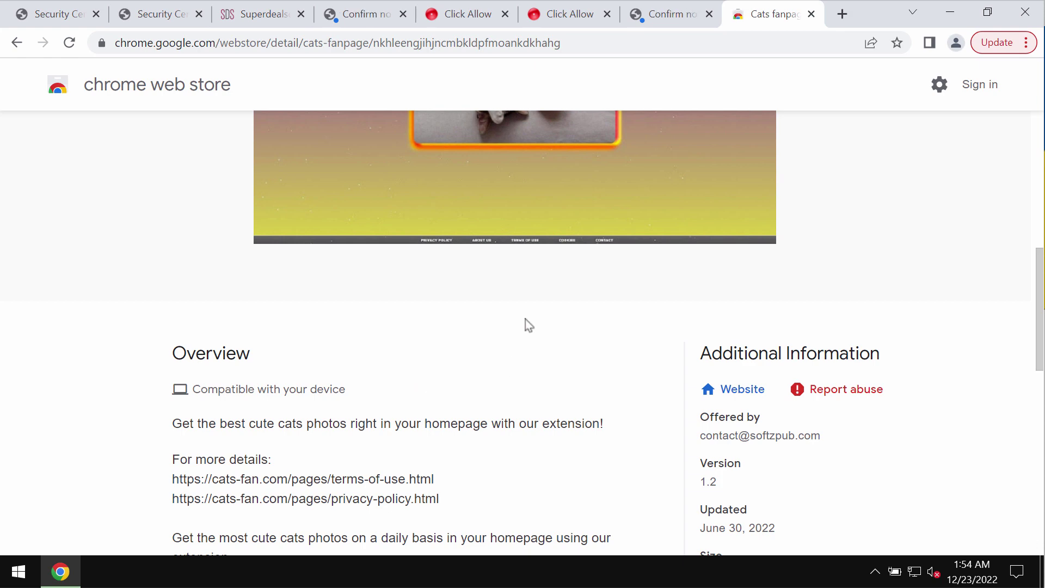
scroll(529, 371, down, 3)
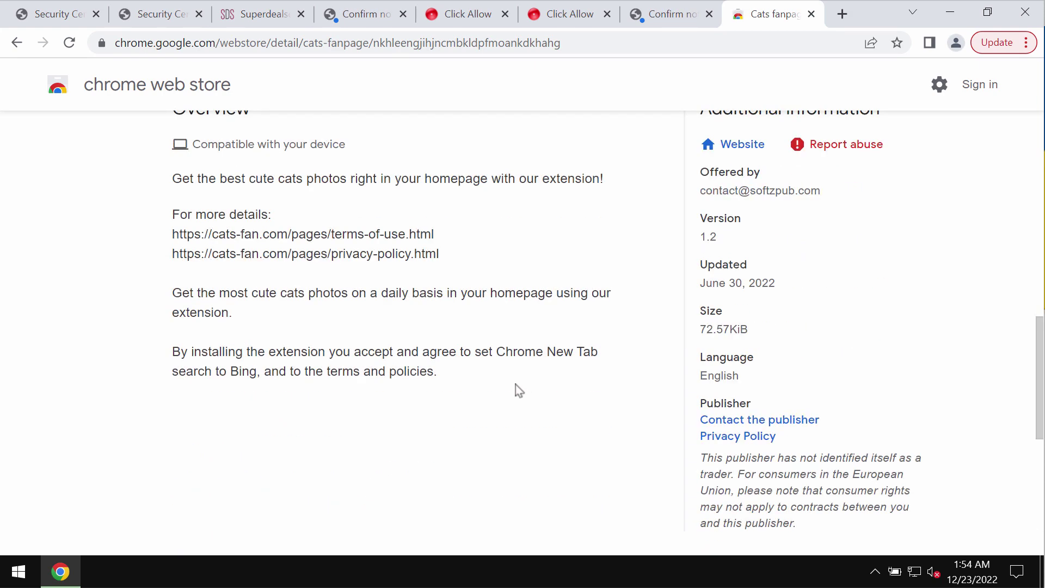
scroll(515, 385, up, 2)
scroll(516, 385, up, 3)
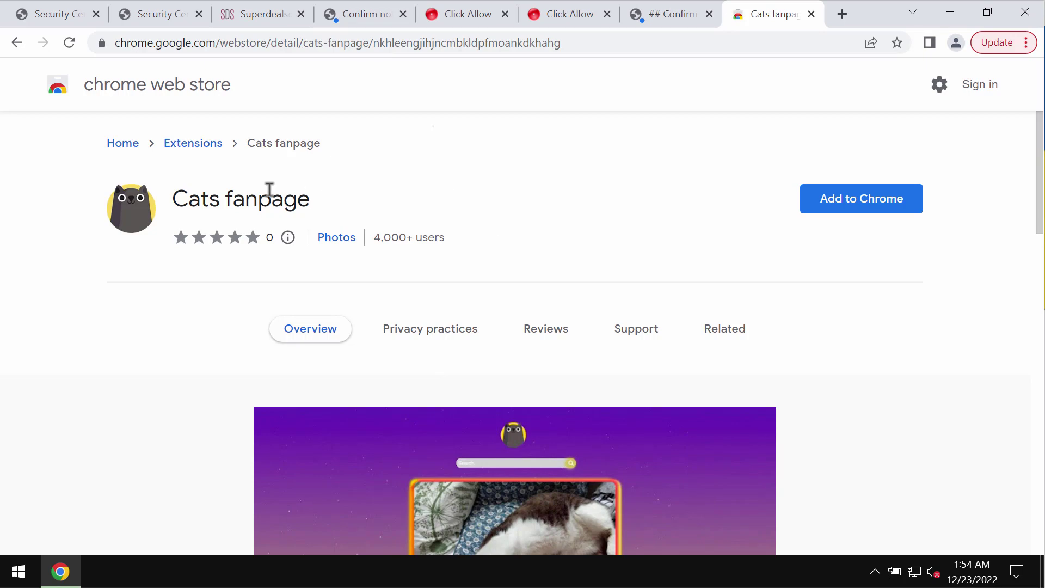
scroll(445, 243, down, 5)
scroll(445, 242, up, 1)
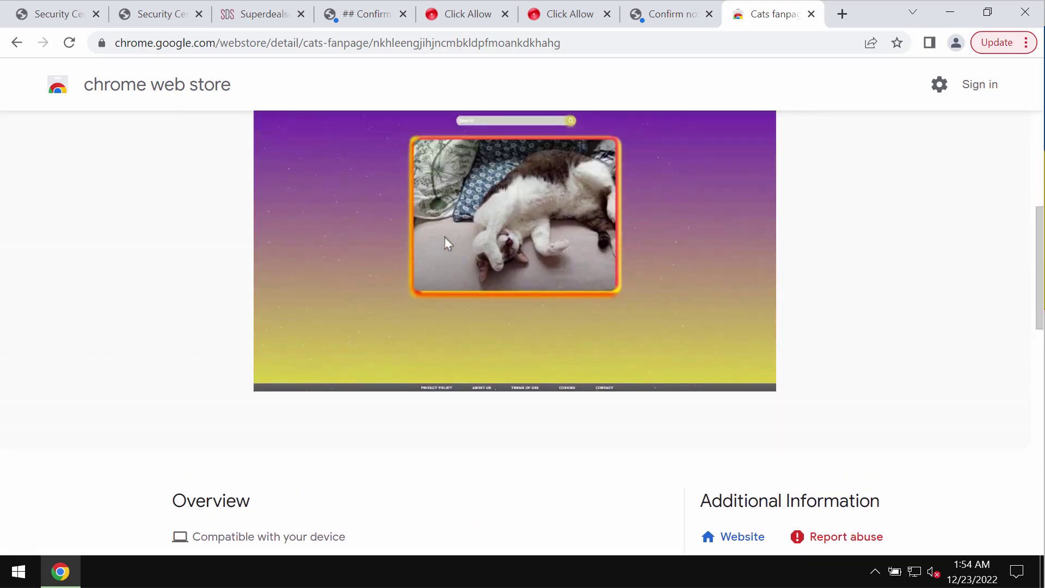
scroll(445, 243, up, 1)
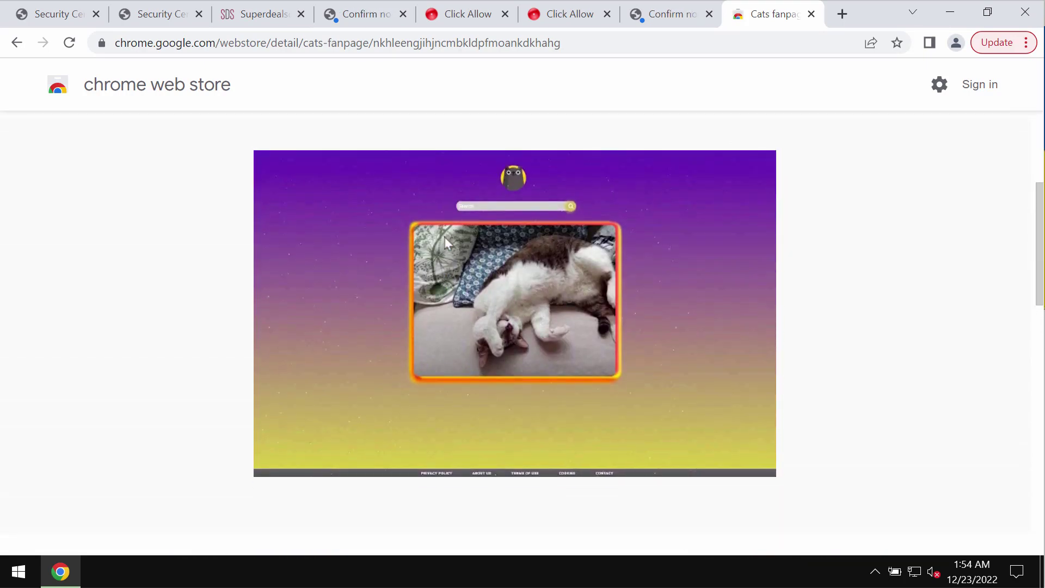
scroll(445, 243, down, 8)
scroll(426, 274, up, 10)
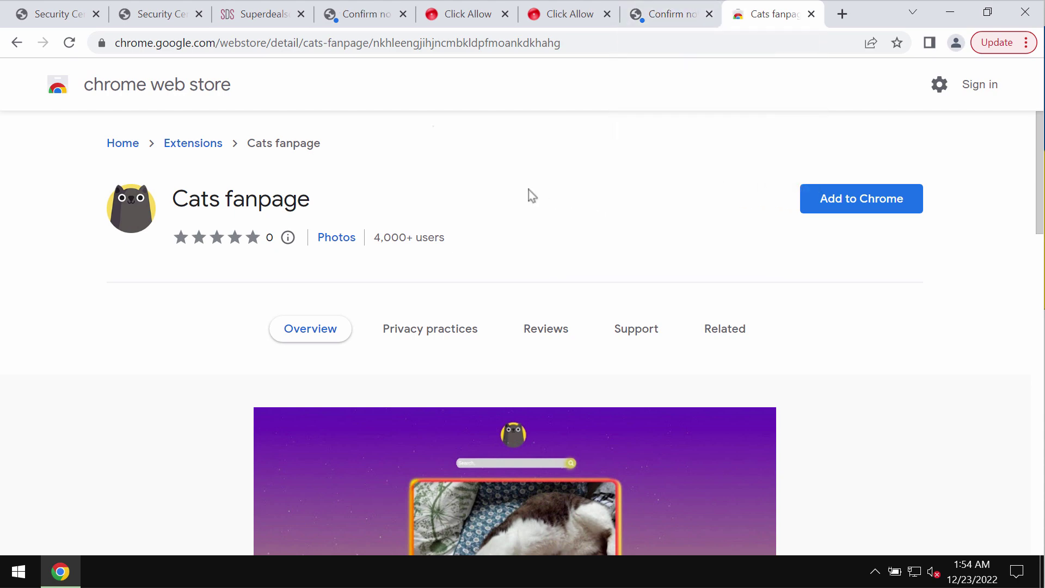
scroll(545, 188, down, 1)
scroll(590, 225, down, 2)
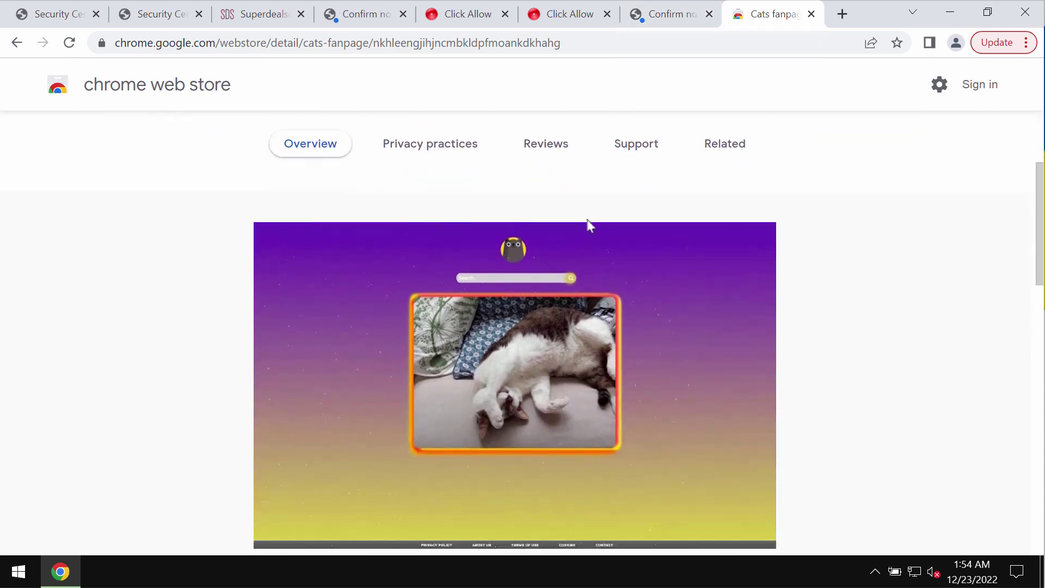
scroll(590, 225, down, 4)
scroll(590, 226, up, 2)
scroll(587, 226, up, 3)
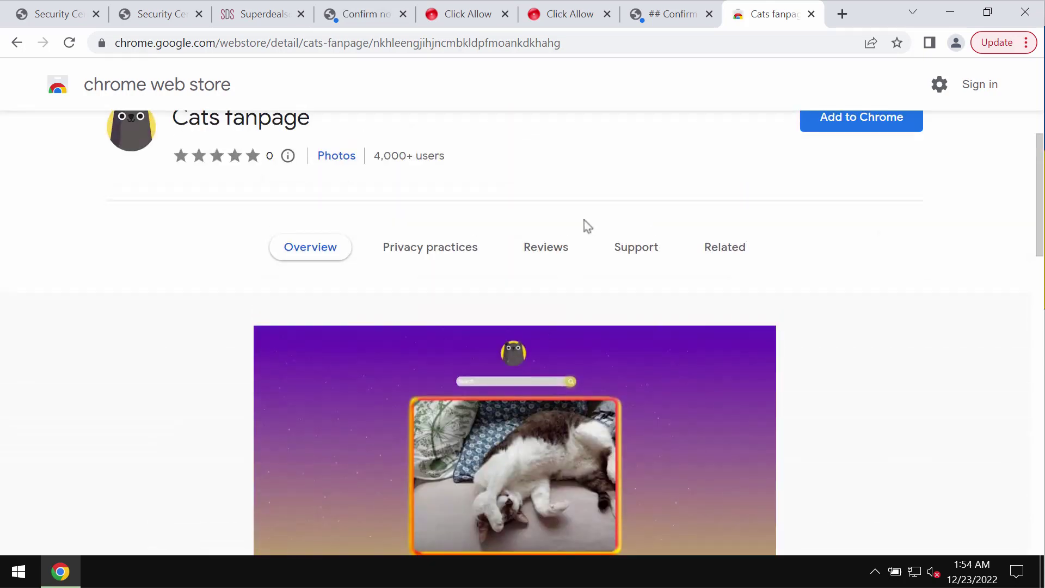
scroll(644, 270, down, 1)
scroll(653, 271, up, 2)
Add the Cats fanpage extension to Chrome from the Web Store and dismiss the added notice.
click(834, 214)
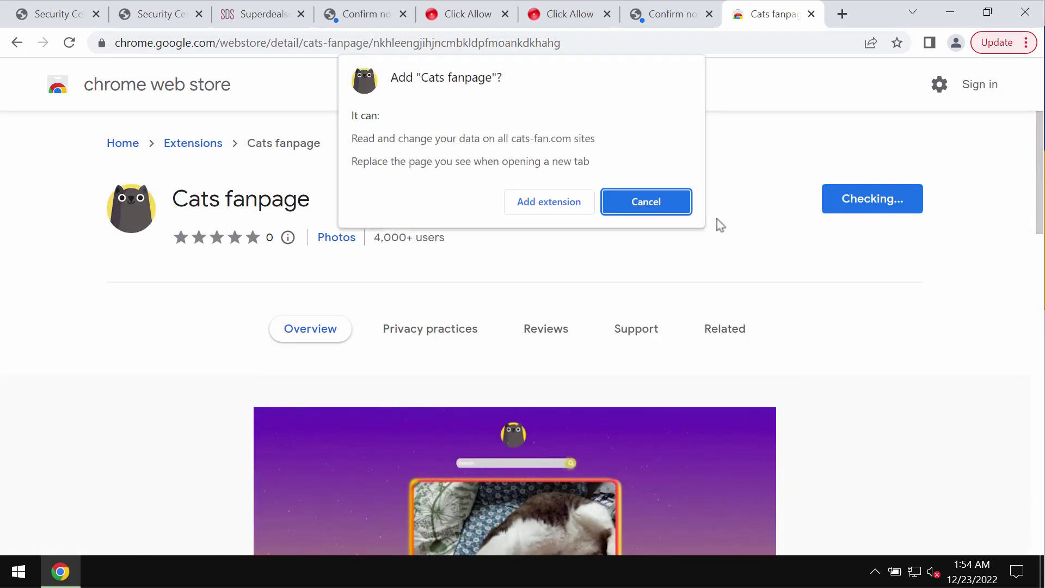
click(542, 208)
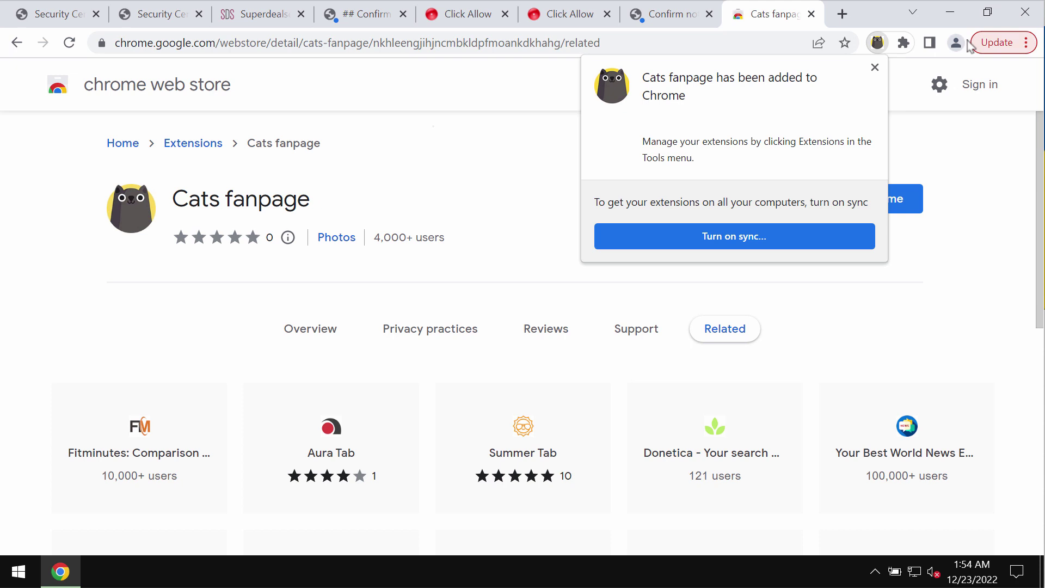
click(874, 68)
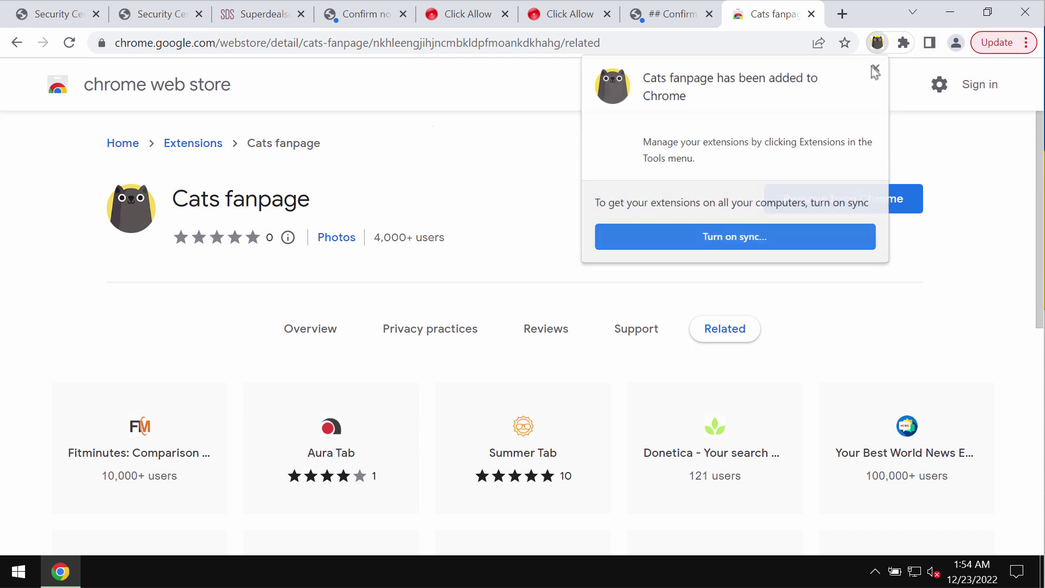
click(1025, 43)
mouse_move(874, 302)
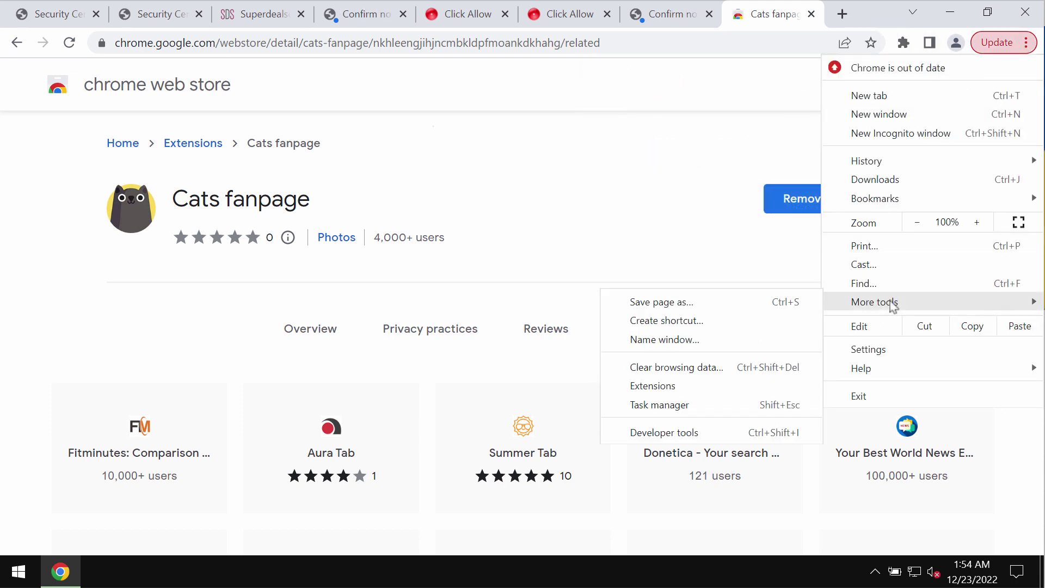
Remove the Cats fanpage extension on the Extensions page, then navigate to combocleaner.com.
click(694, 385)
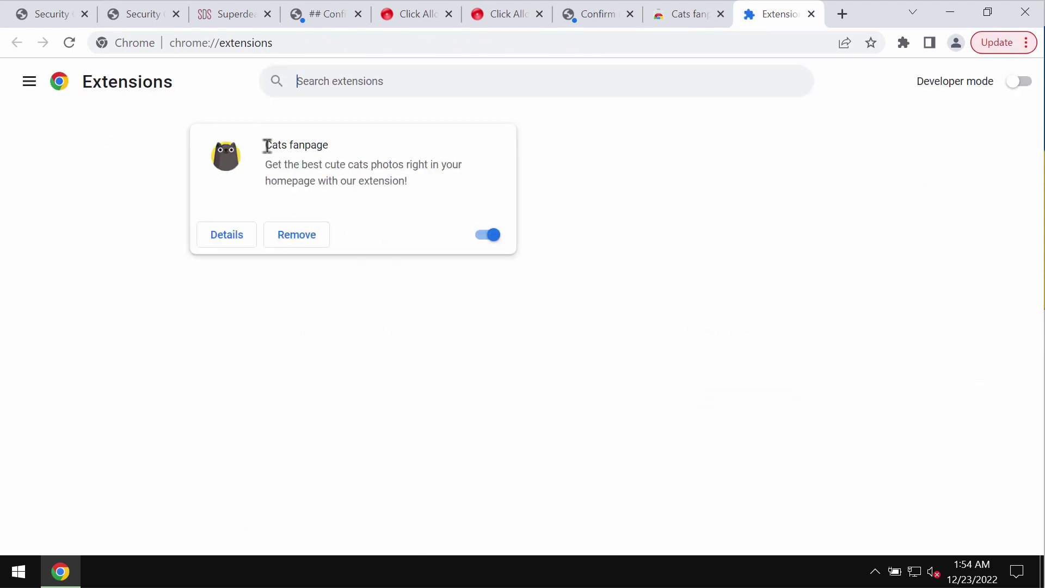
drag(266, 147, 333, 152)
click(356, 155)
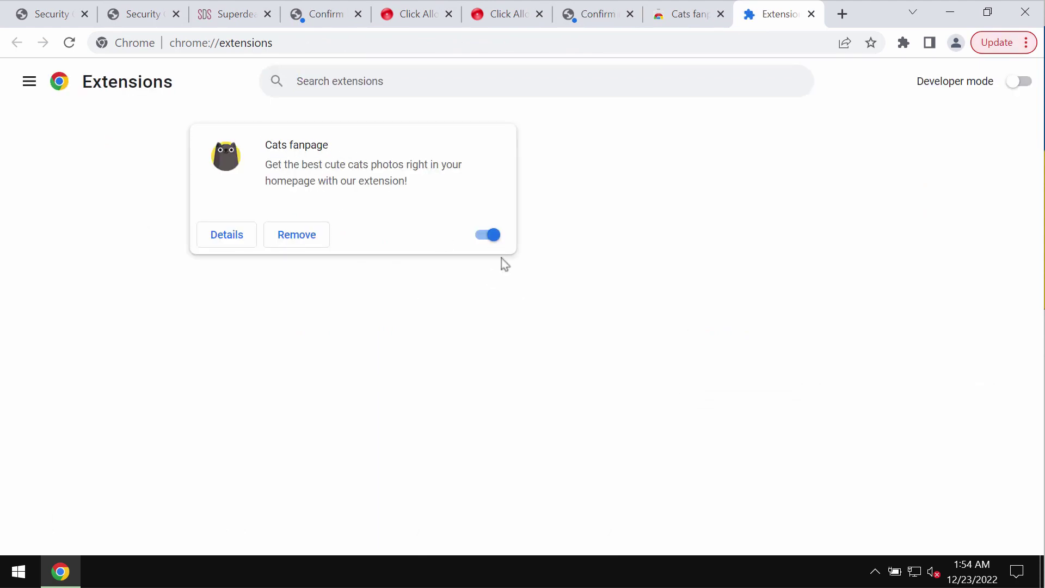
click(483, 237)
click(298, 237)
click(583, 174)
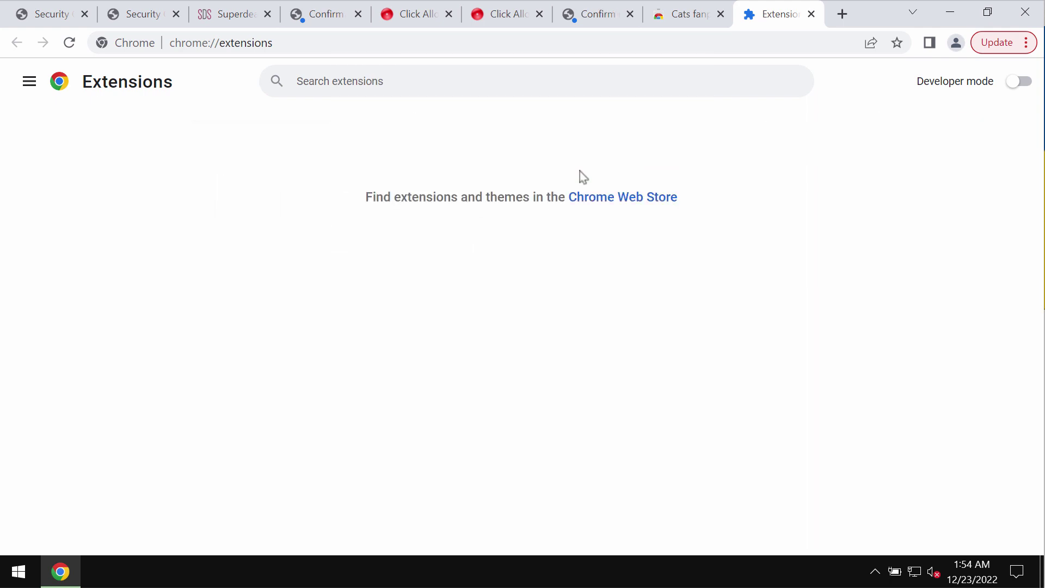
click(741, 44)
text(combocleaner.com)
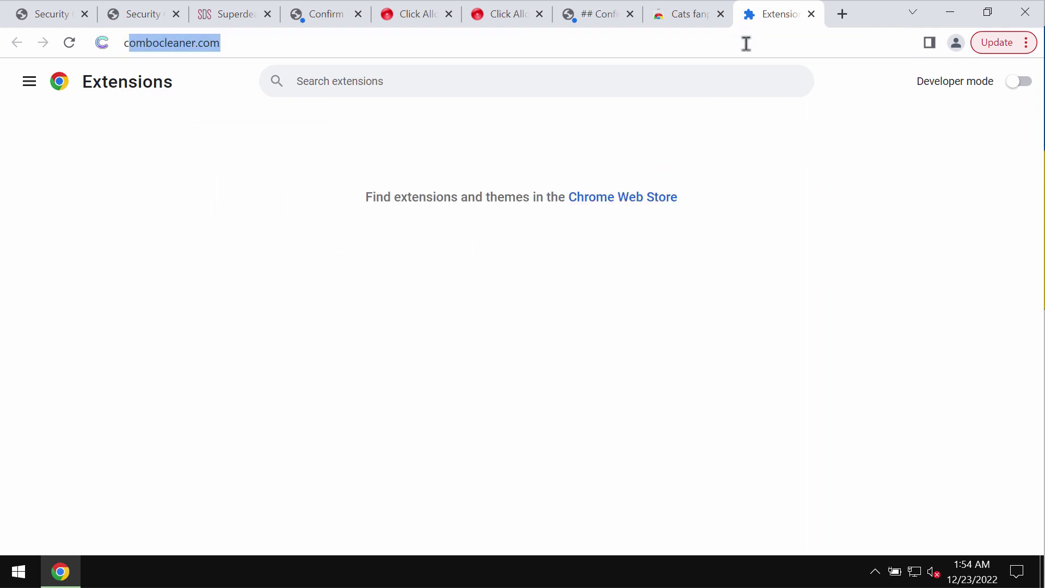
key(Return)
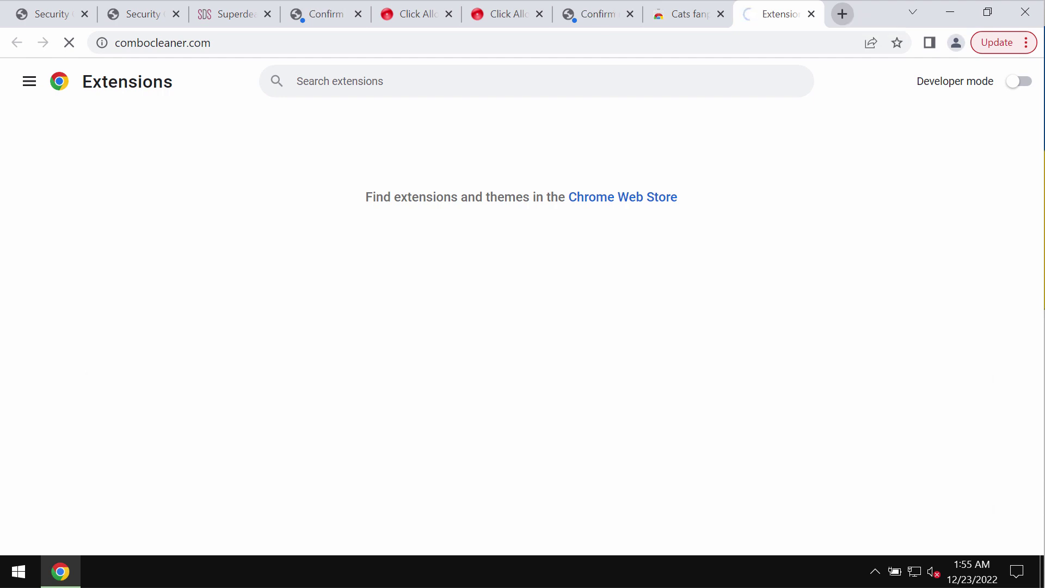
Launch Combo Cleaner from the desktop and run a Quick Scan, returning to its progress view.
click(951, 13)
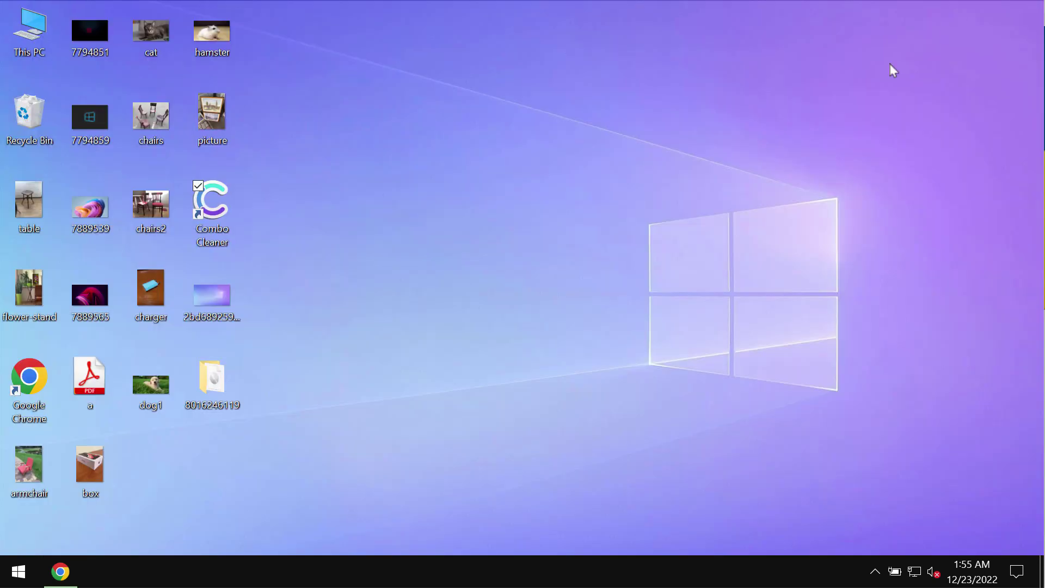
double_click(217, 233)
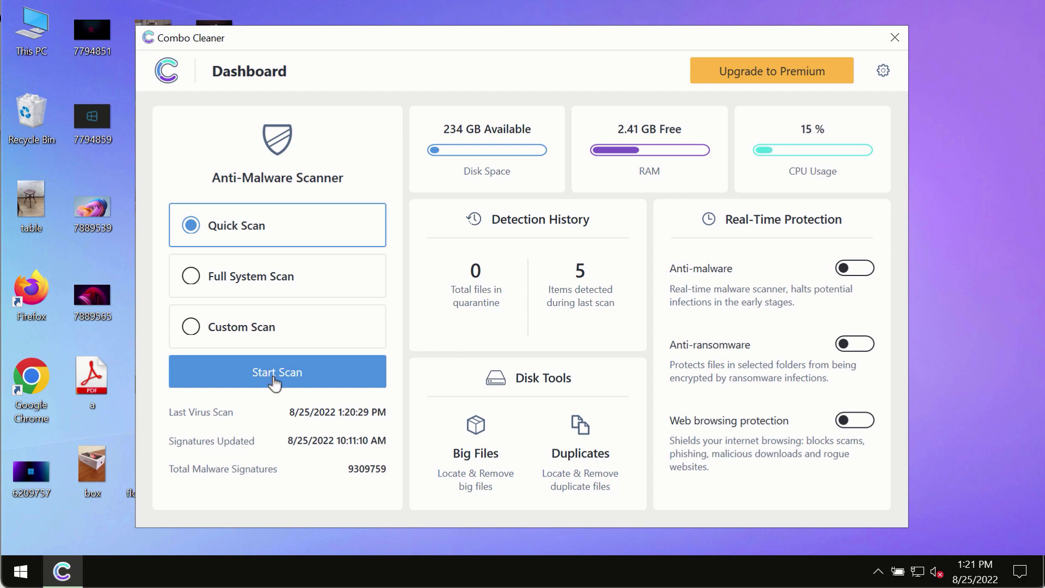
click(296, 380)
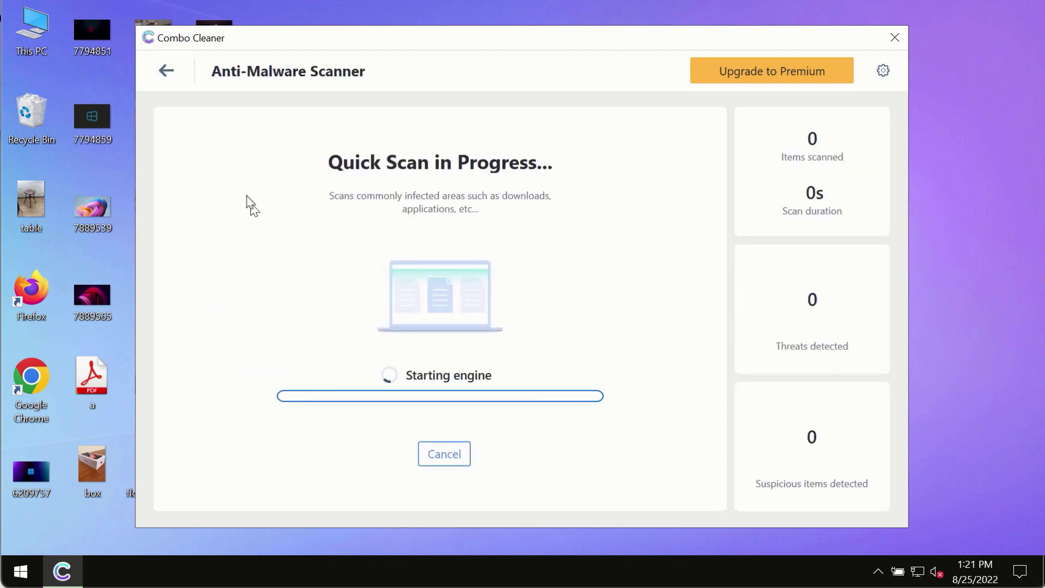
click(163, 69)
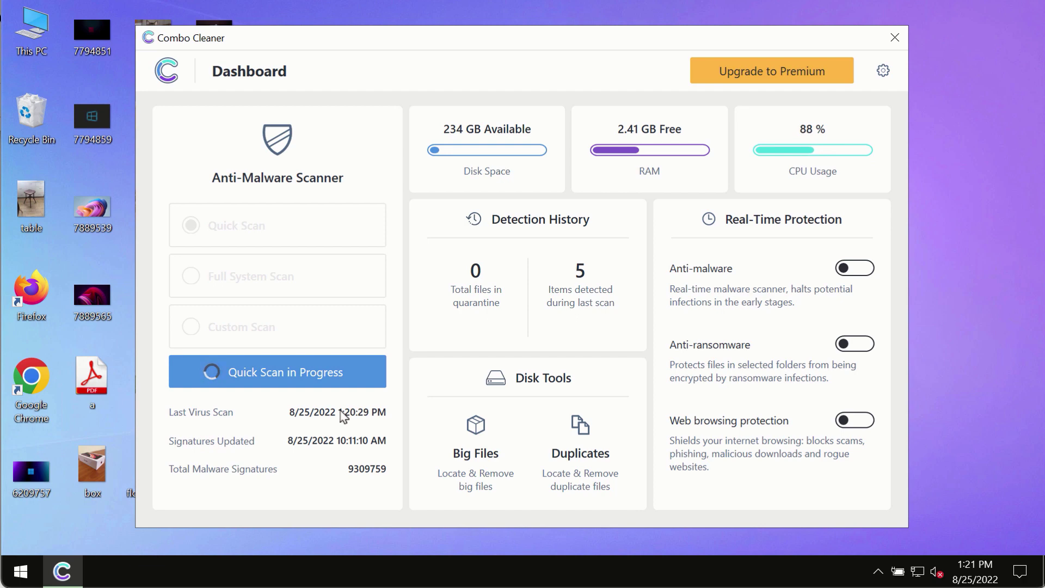
click(291, 367)
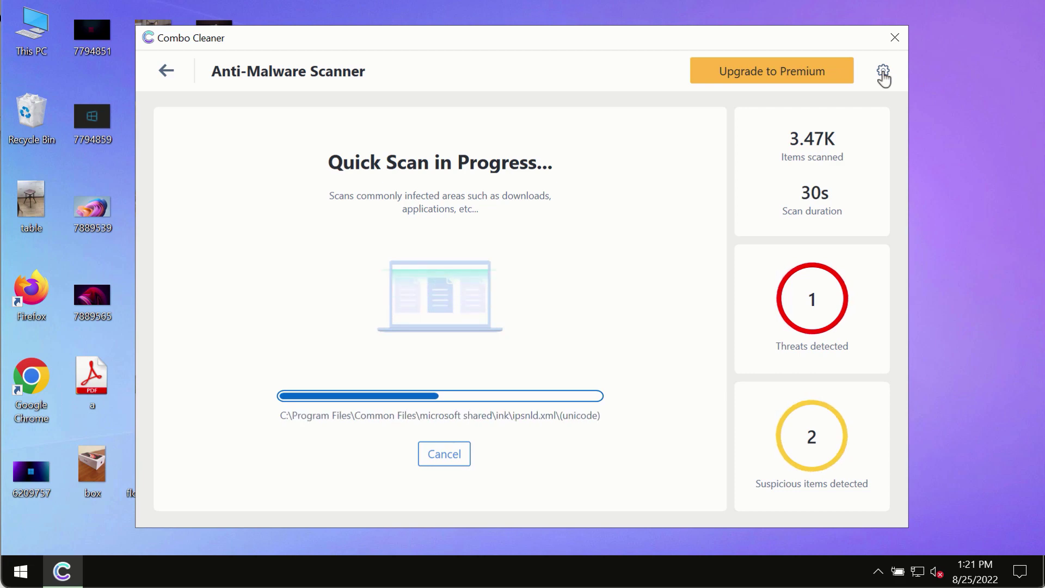
View Combo Cleaner's Anti-Ransomware settings, then go back to the dashboard.
click(883, 77)
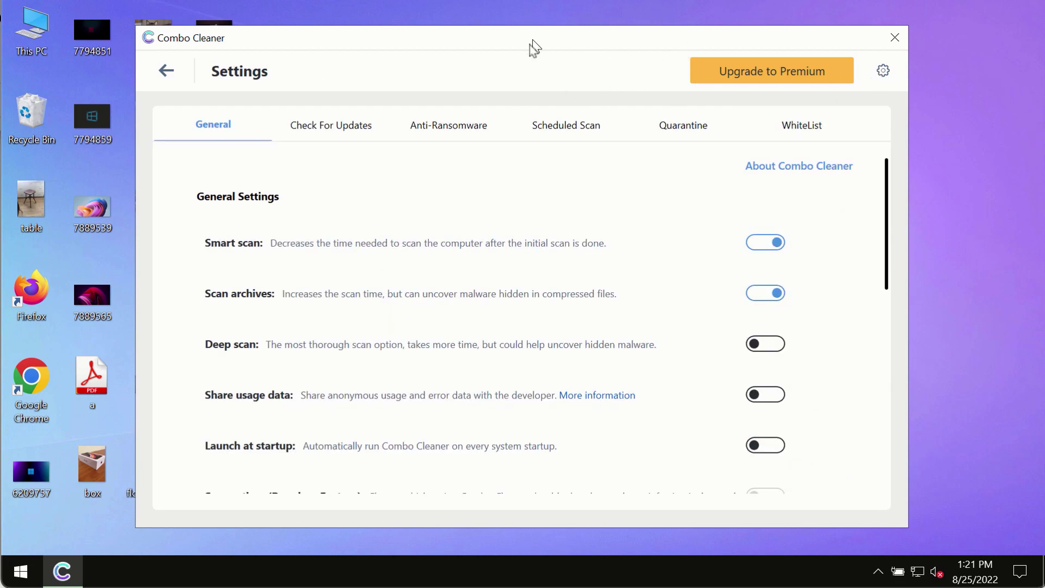
click(433, 127)
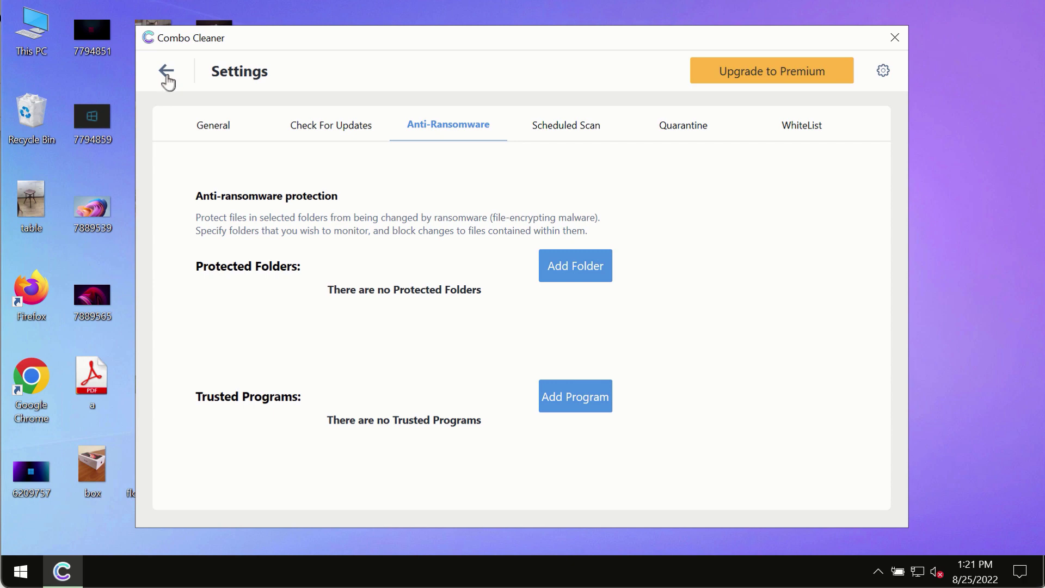
click(167, 79)
Reopen the Quick Scan view to review its results: 3.91K items scanned, 4 threats, 2 suspicious.
click(325, 374)
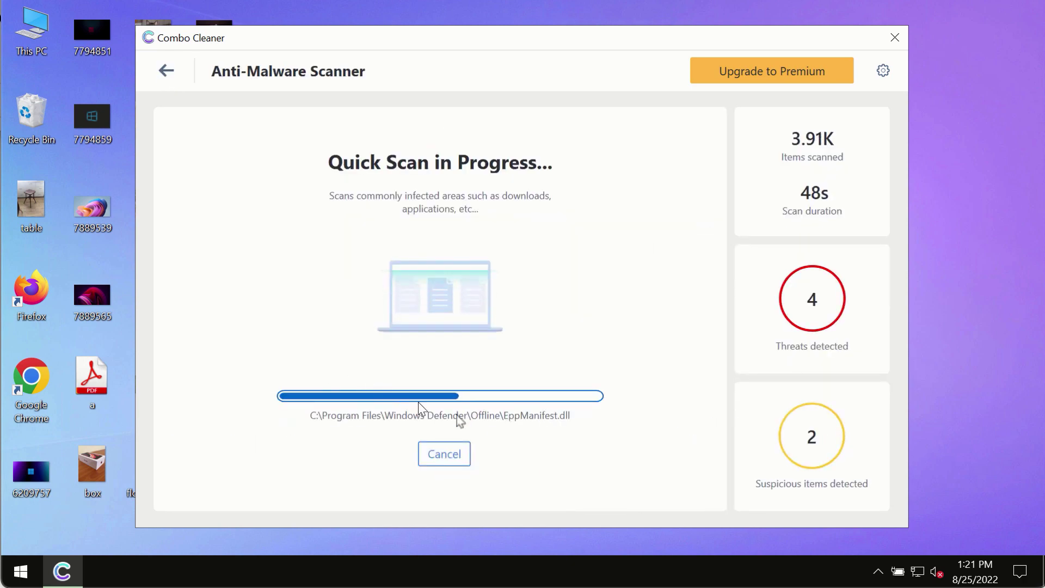